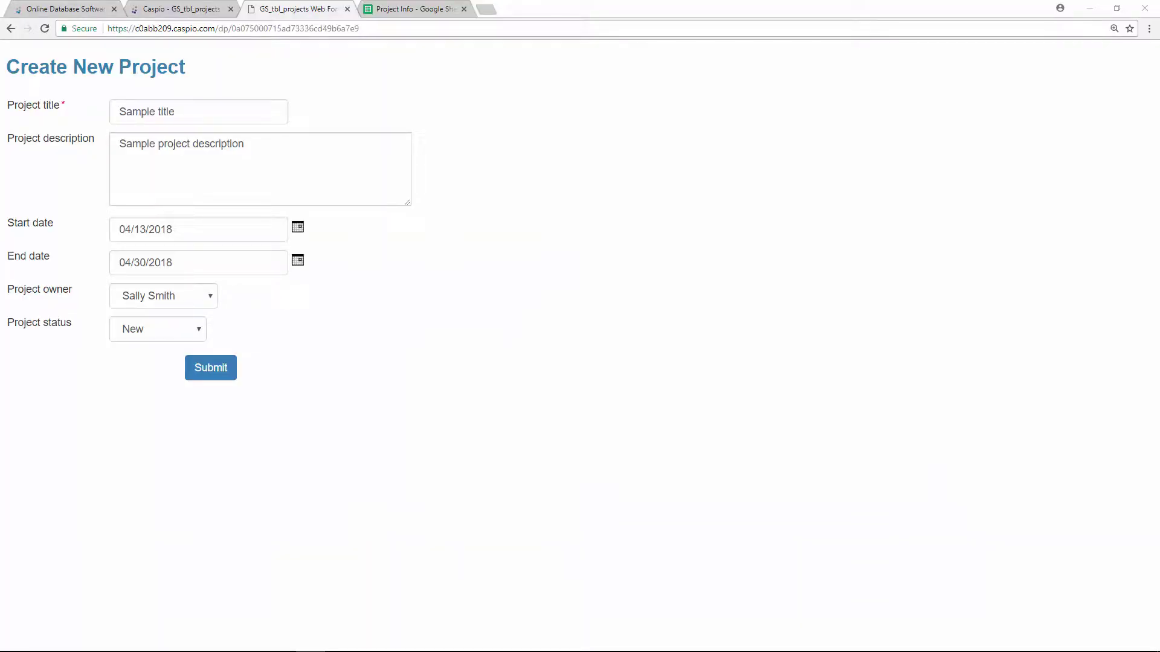
- Submit the Caspio Create New Project form with the sample title, dates, owner and status
click(219, 368)
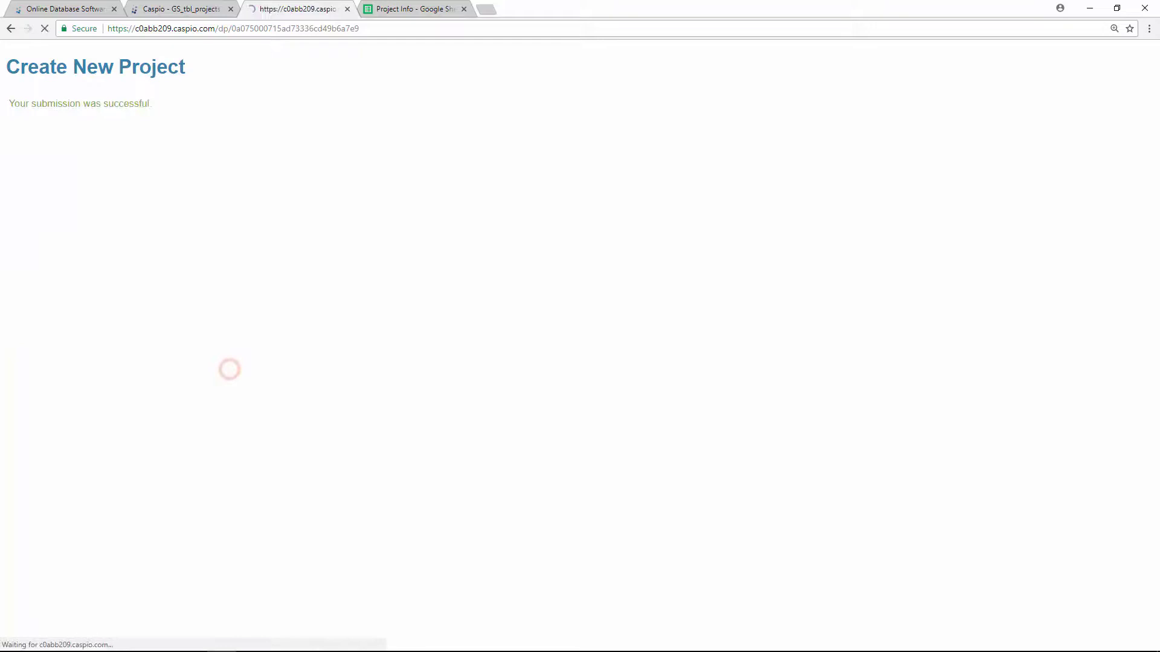
- Refresh the GS_tbl_projects datasheet to see the Sample title record, then go to Zapier's sign-up page
click(181, 9)
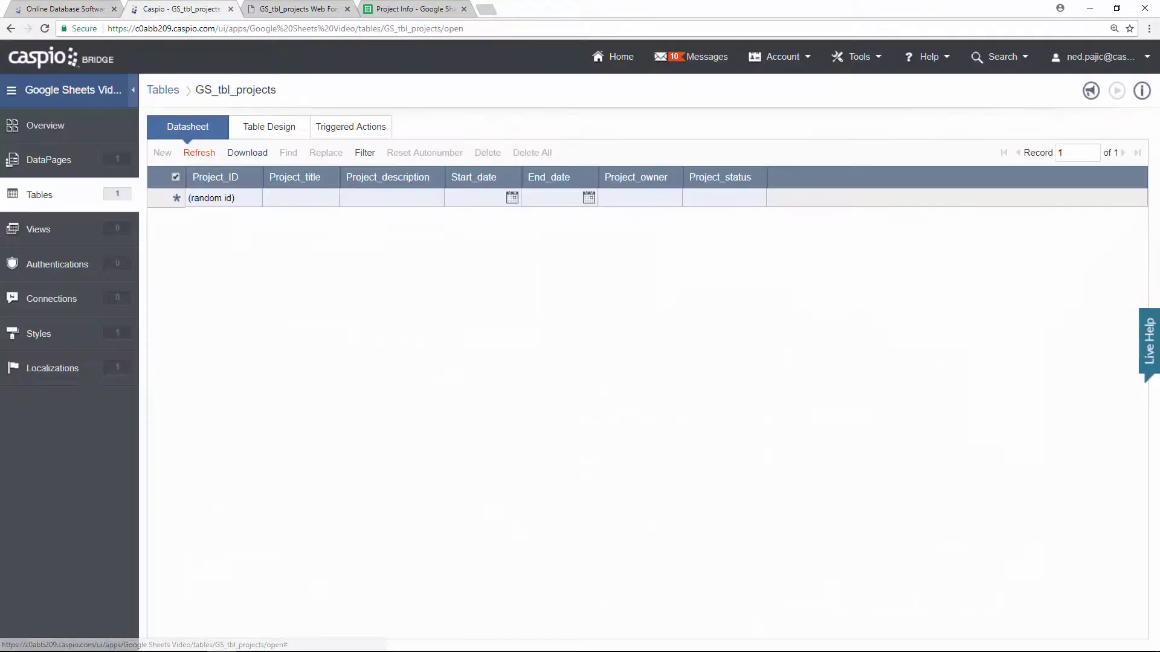
click(200, 153)
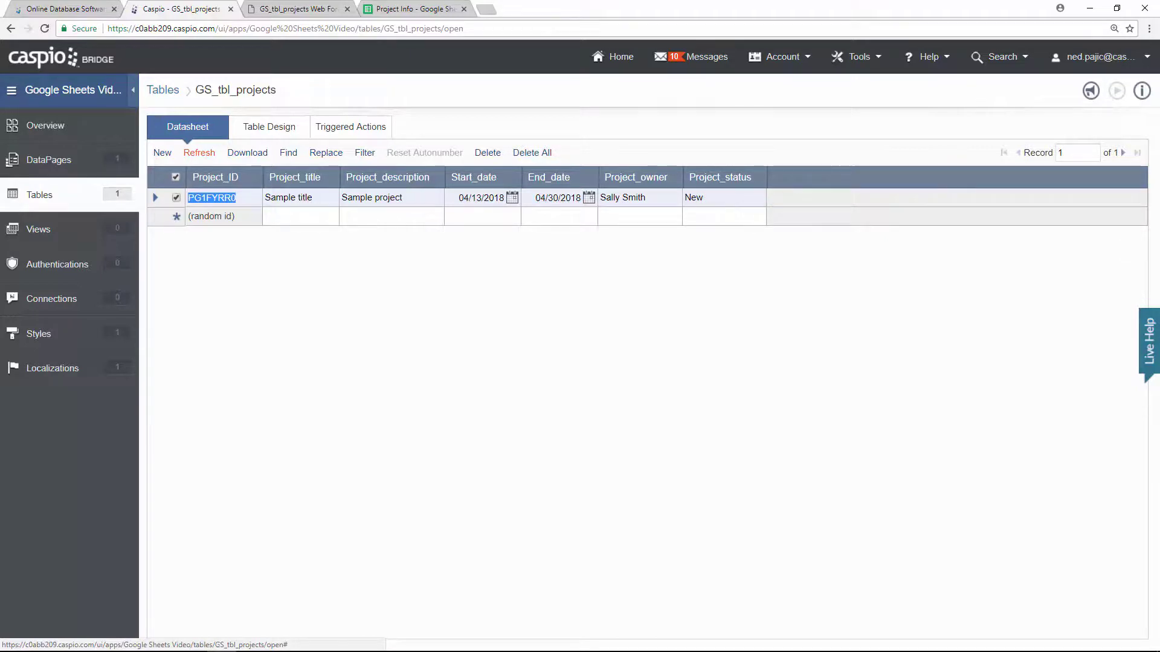
click(410, 8)
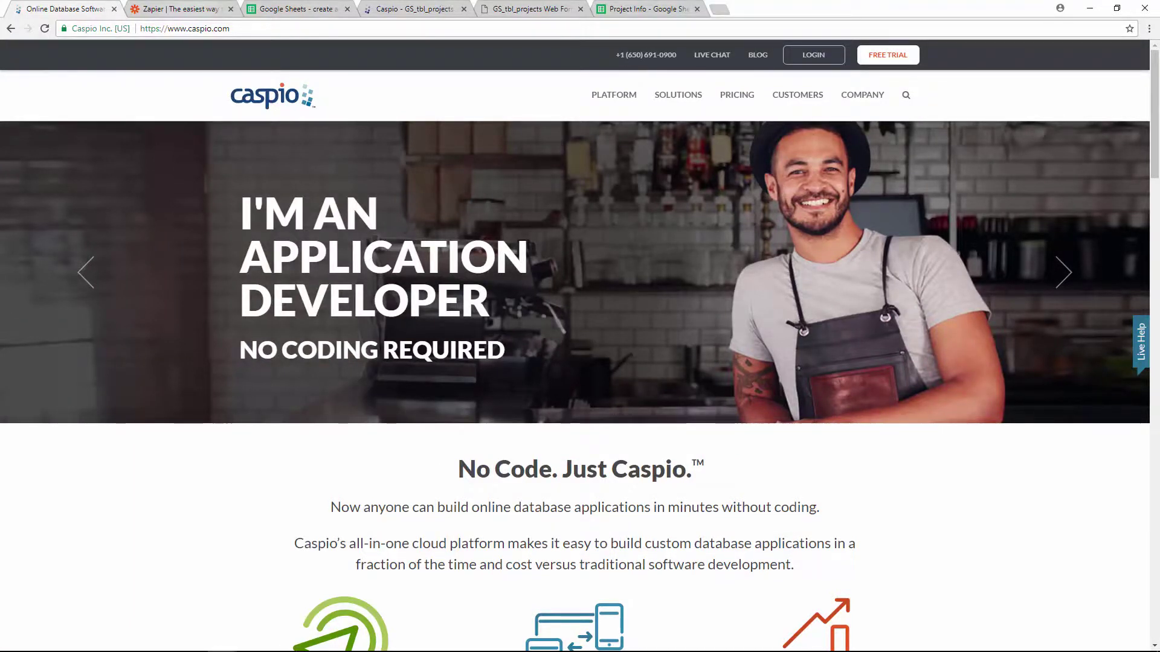
key(ctrl+Tab)
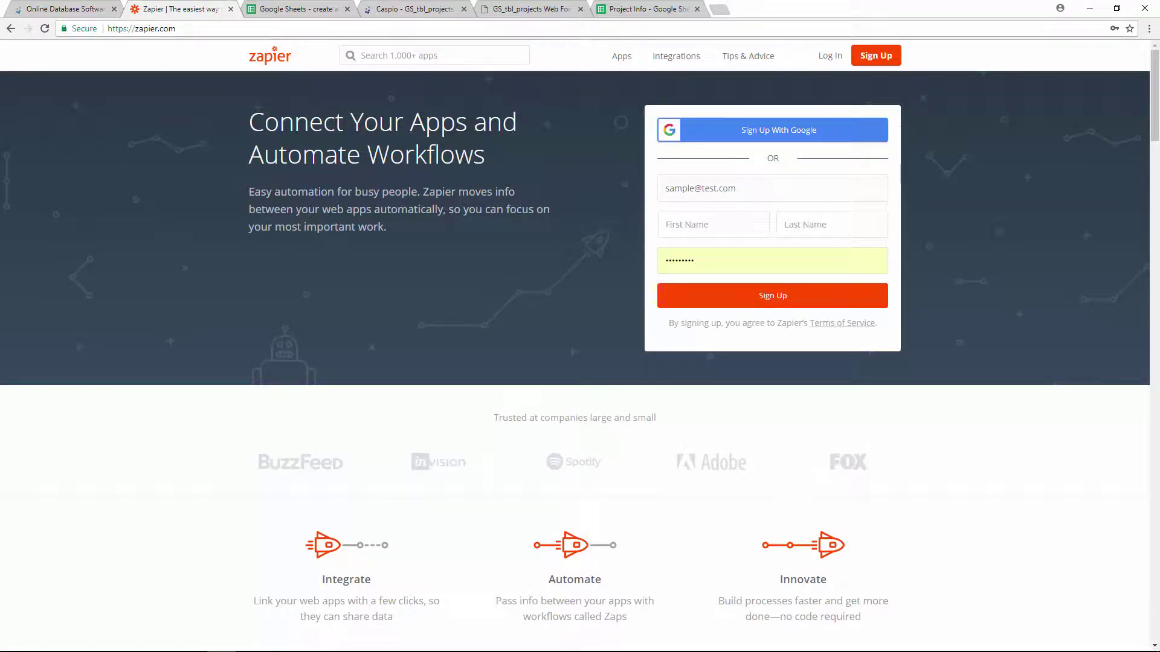
- Begin a new, unnamed Zap from the Zapier dashboard with Make a Zap!
key(ctrl+Tab)
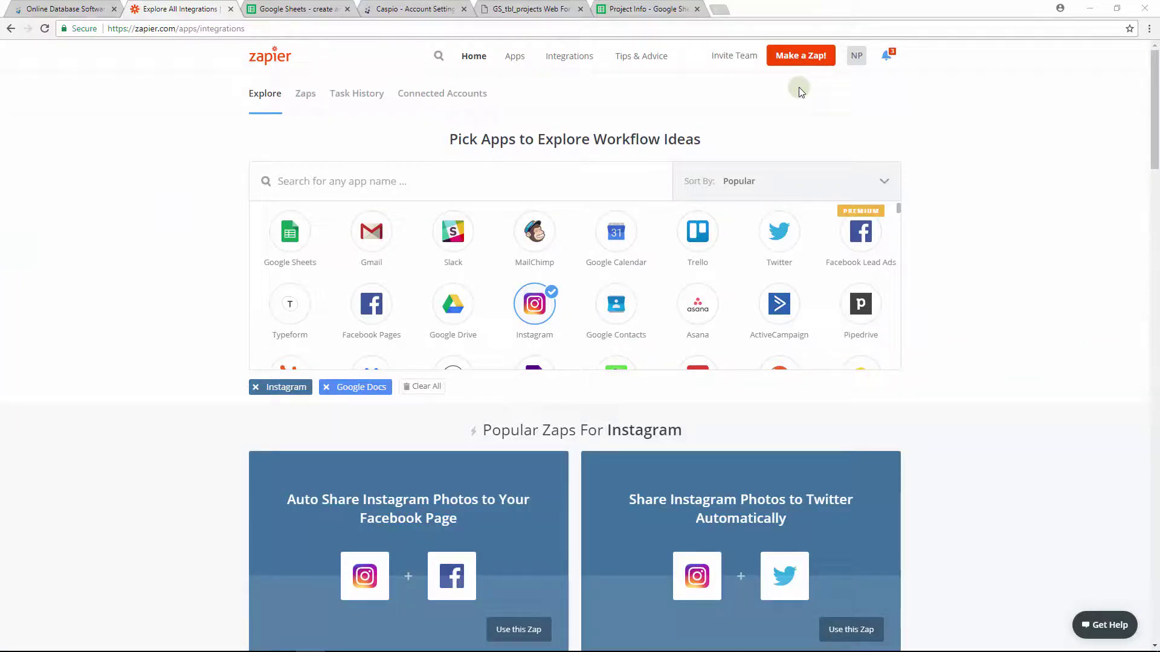
click(804, 60)
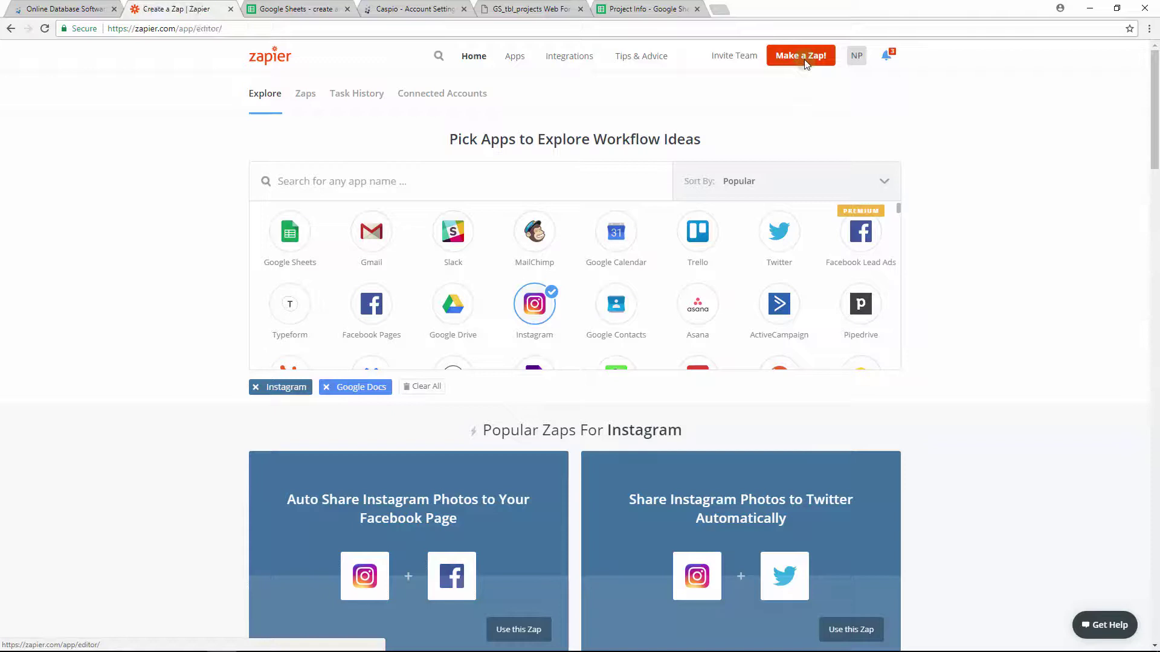
- Name the Zap 'Projects' and set its trigger to Caspio Cloud Database's New Record
click(135, 95)
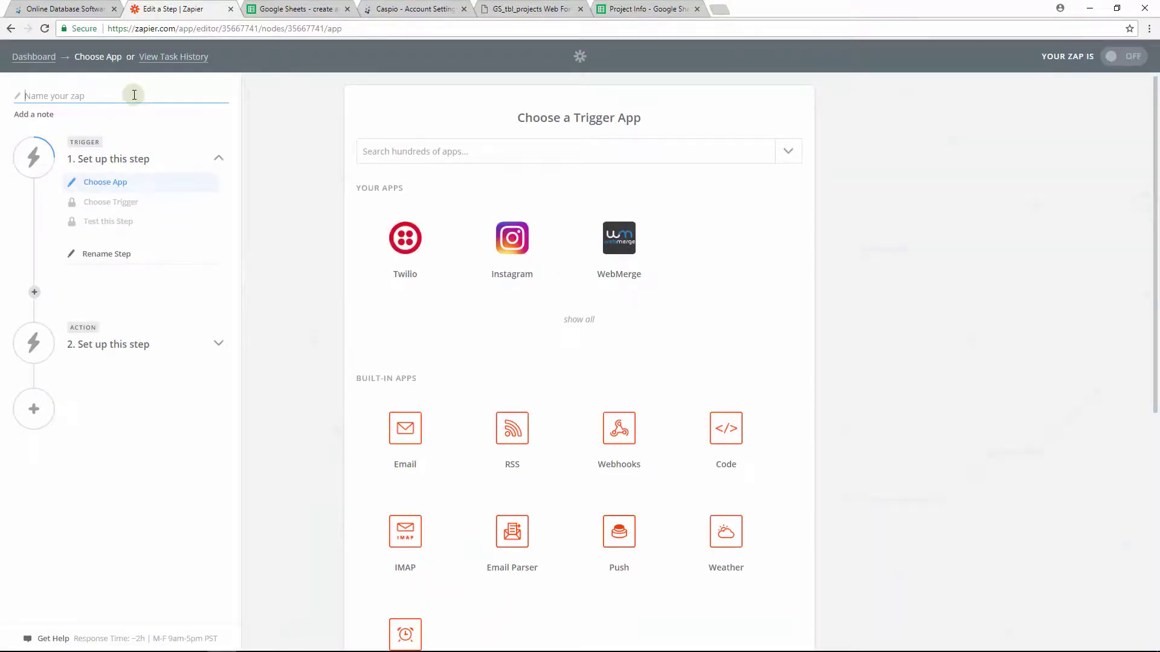
text(Projects)
click(505, 151)
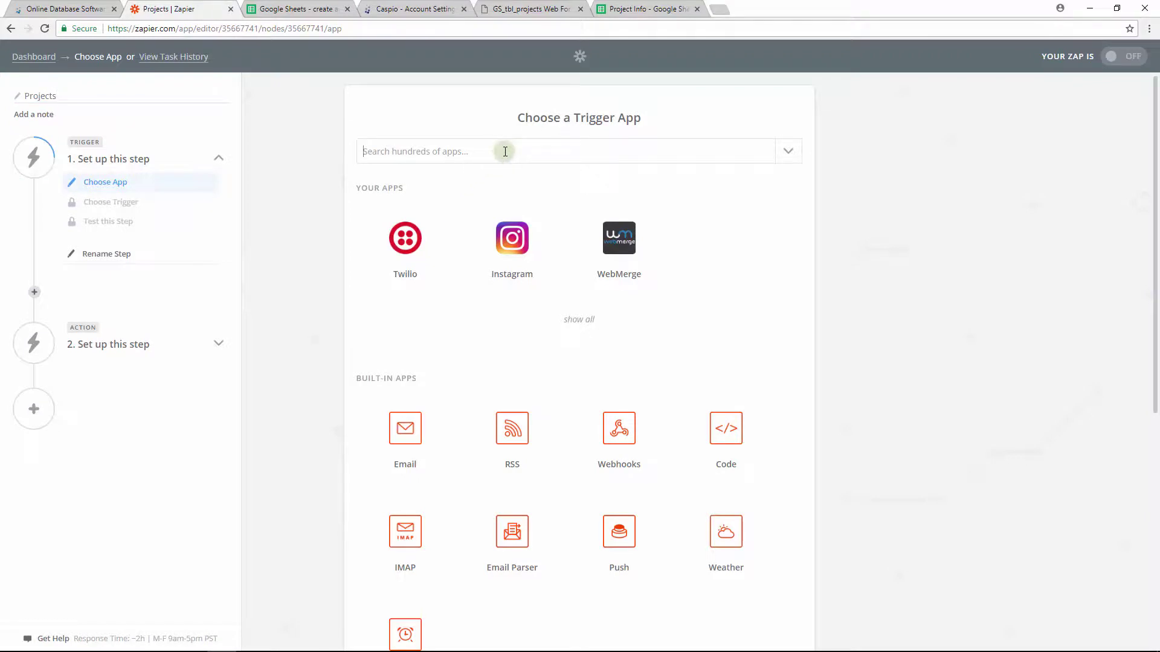
text(caspio)
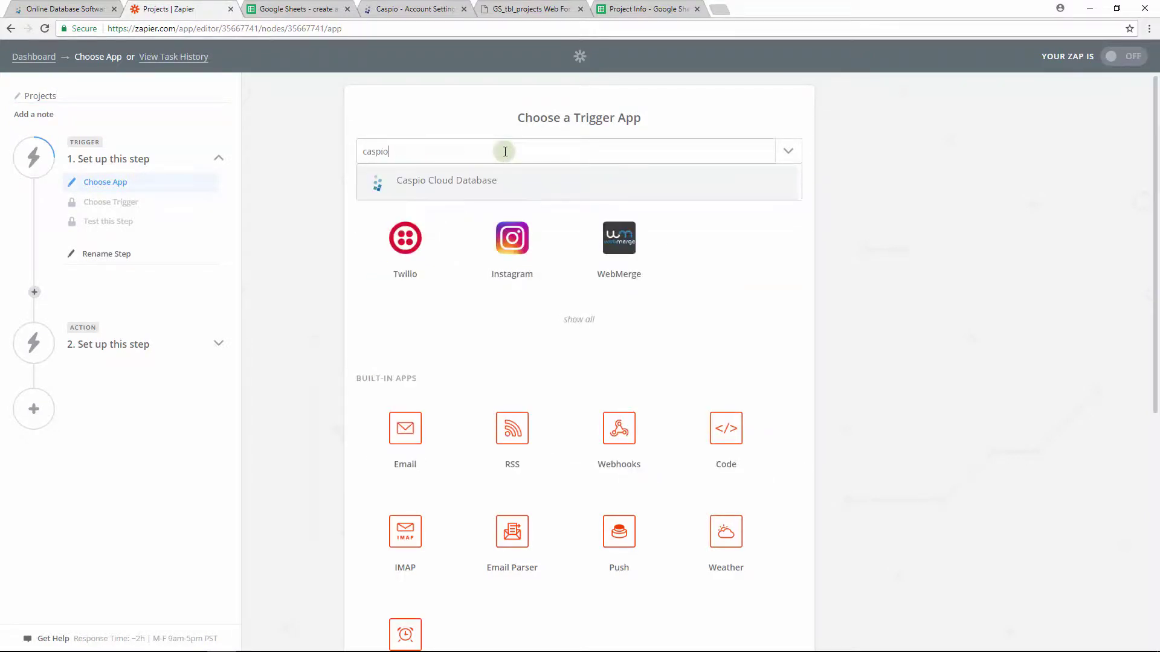
click(468, 193)
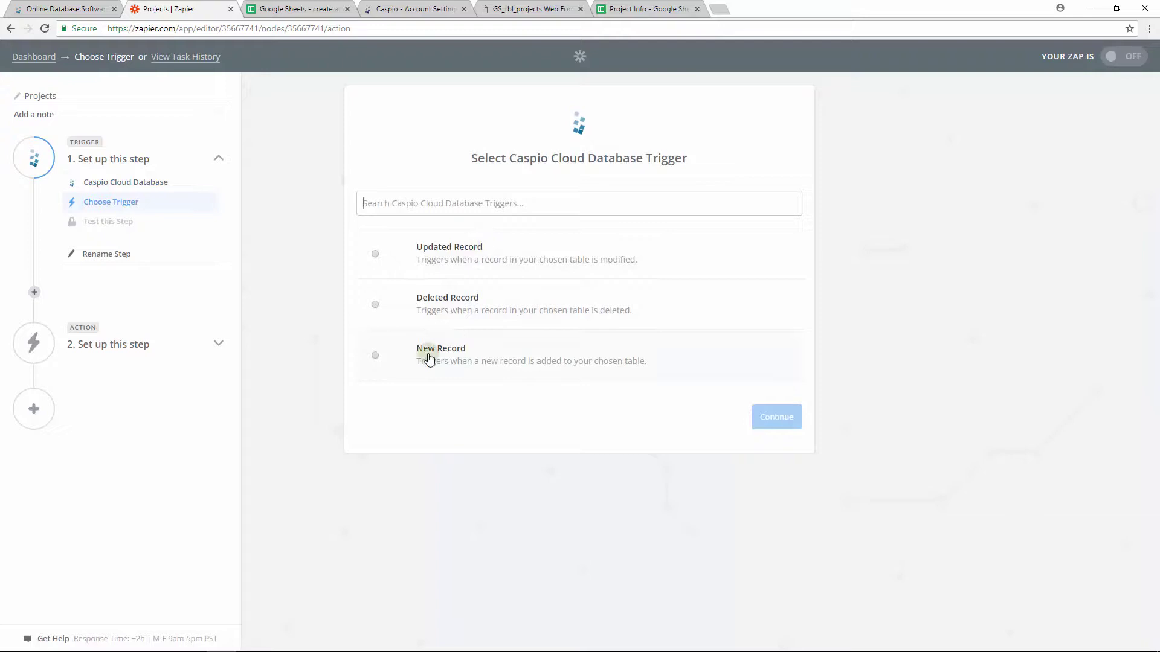
click(376, 356)
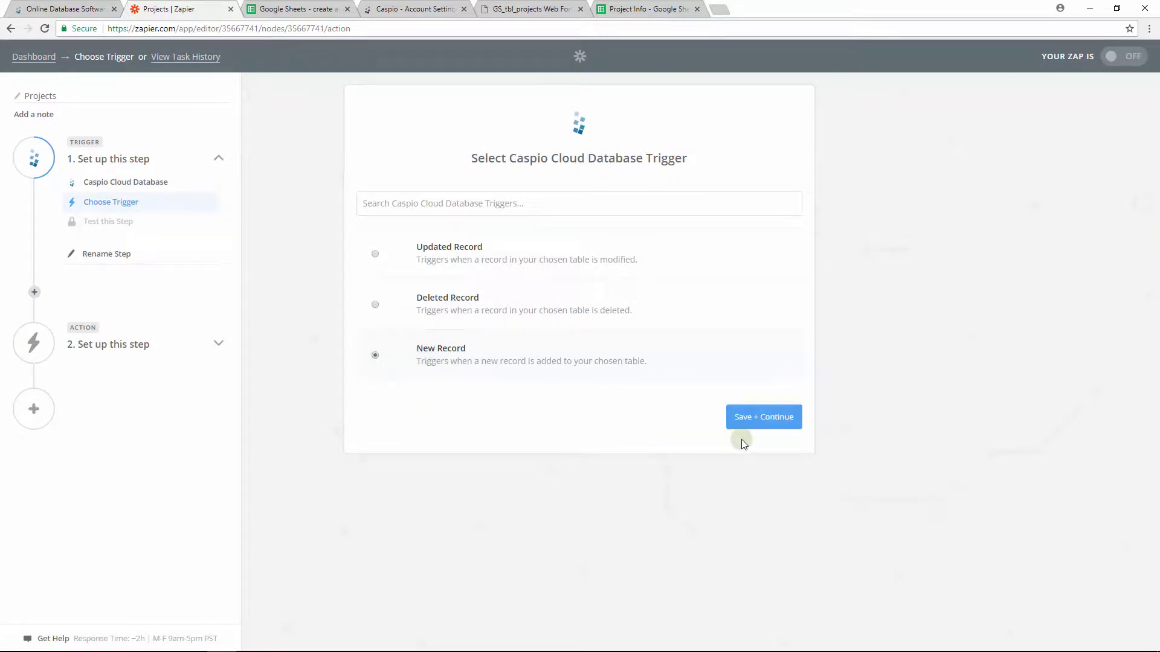
click(753, 424)
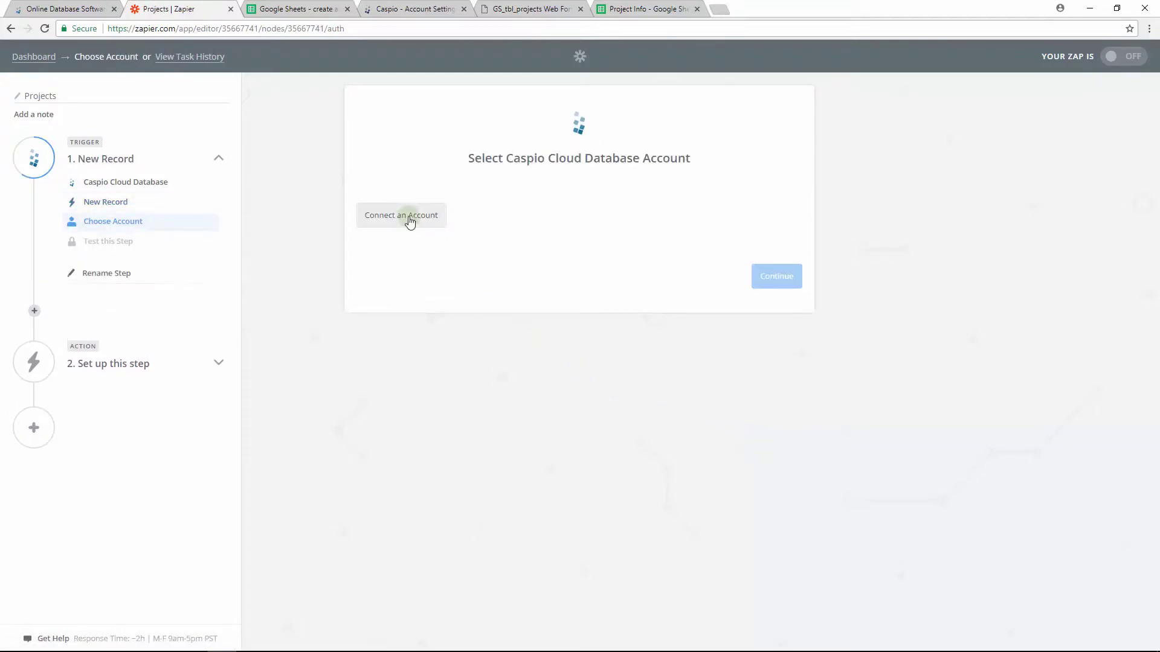
- Link the Caspio account by pasting its subdomain and authorizing access, then save the connection
click(409, 219)
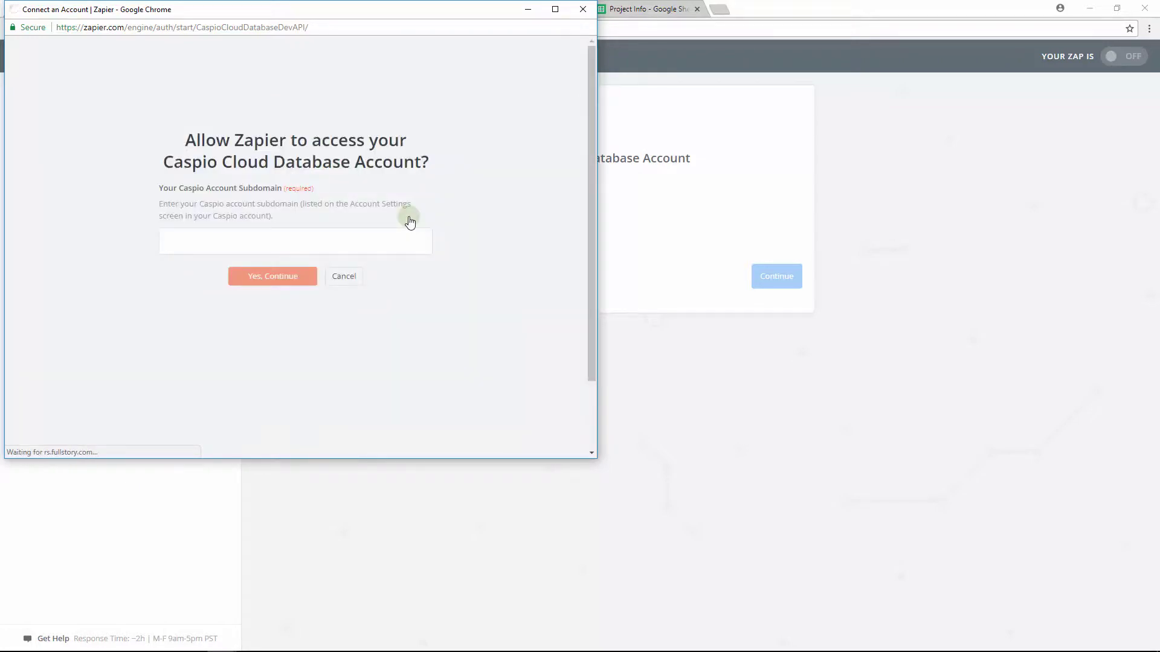
click(382, 240)
text(c0abb209.caspio.com)
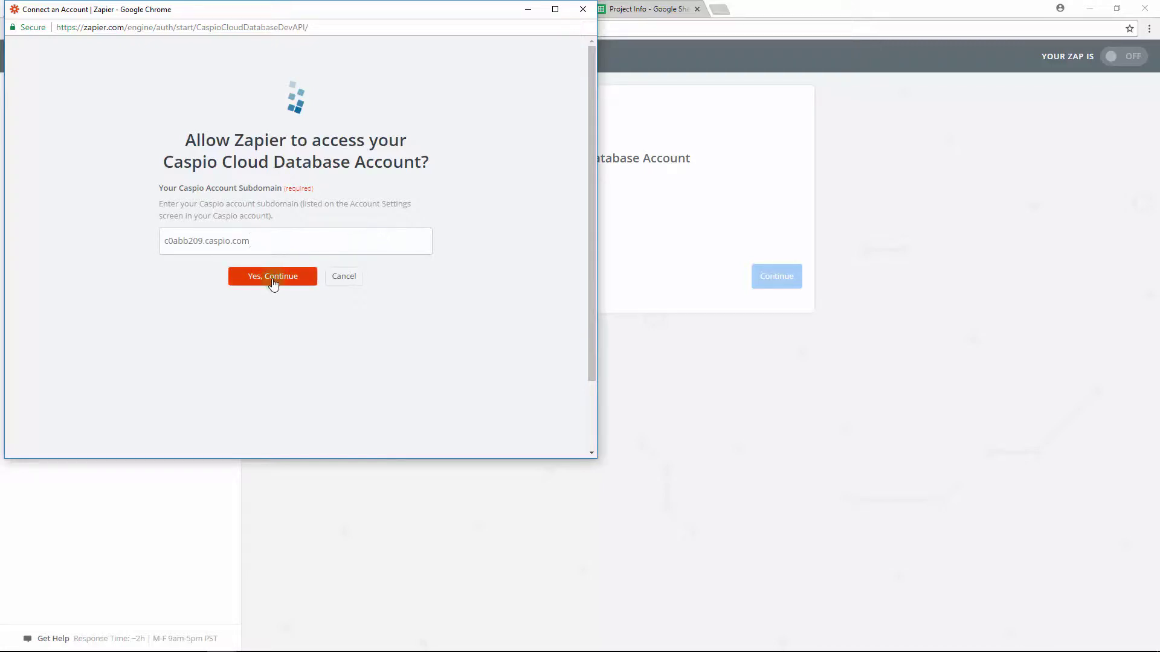
click(272, 277)
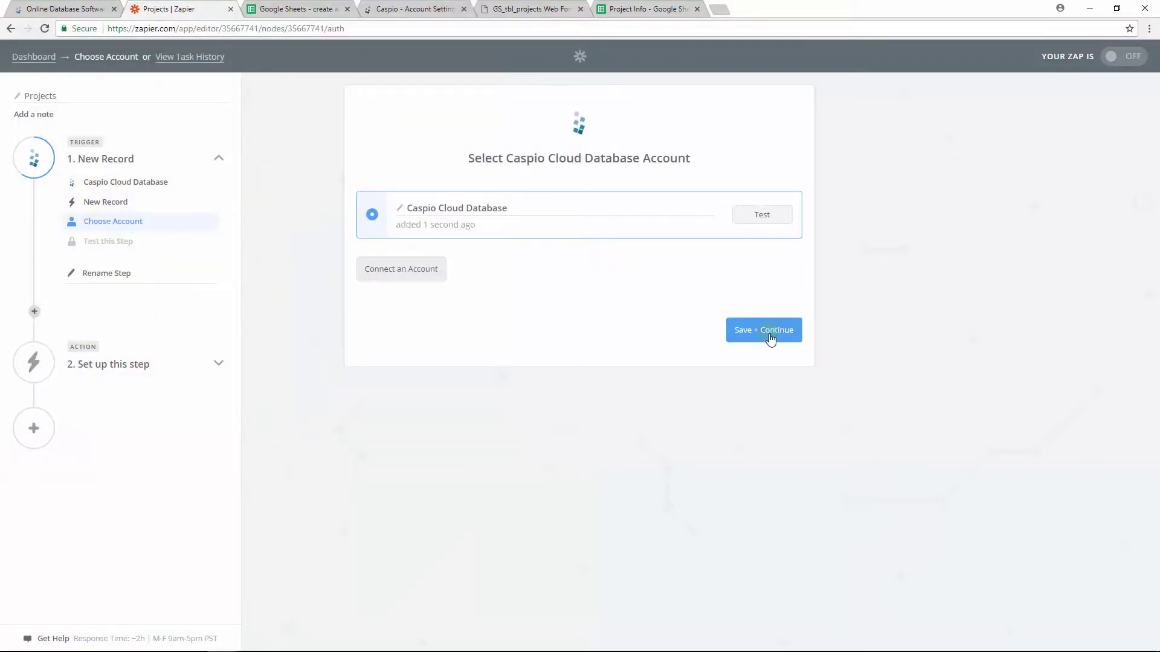
click(768, 333)
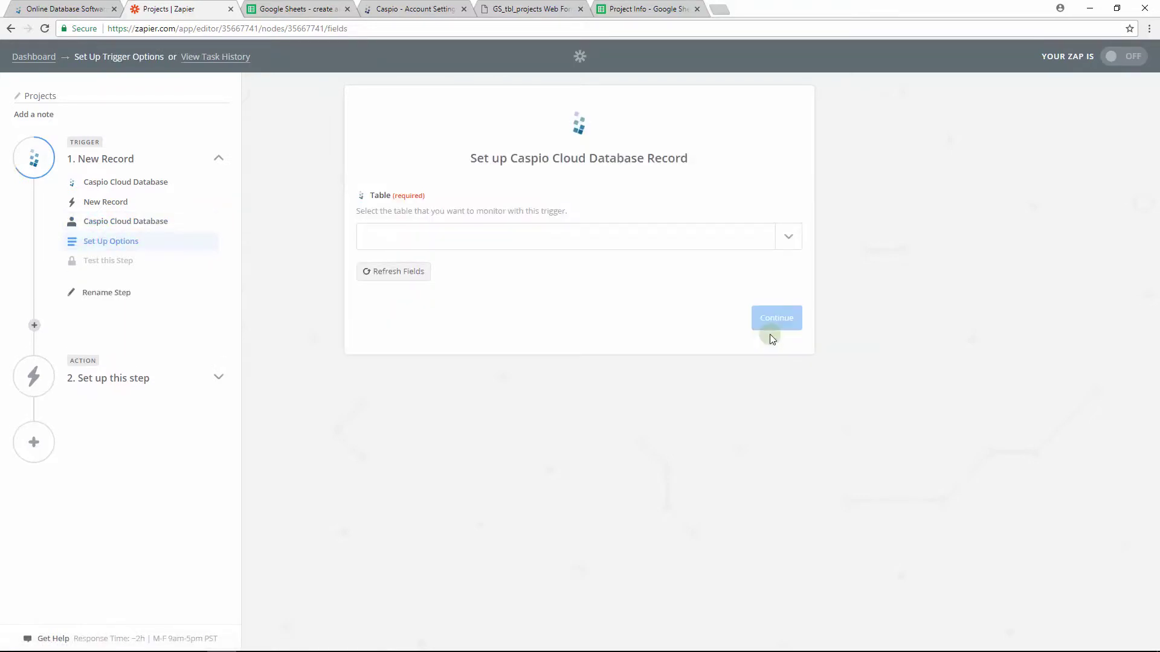
- Point the trigger at the GS_tbl_projects table and fetch a sample record to test it
click(789, 240)
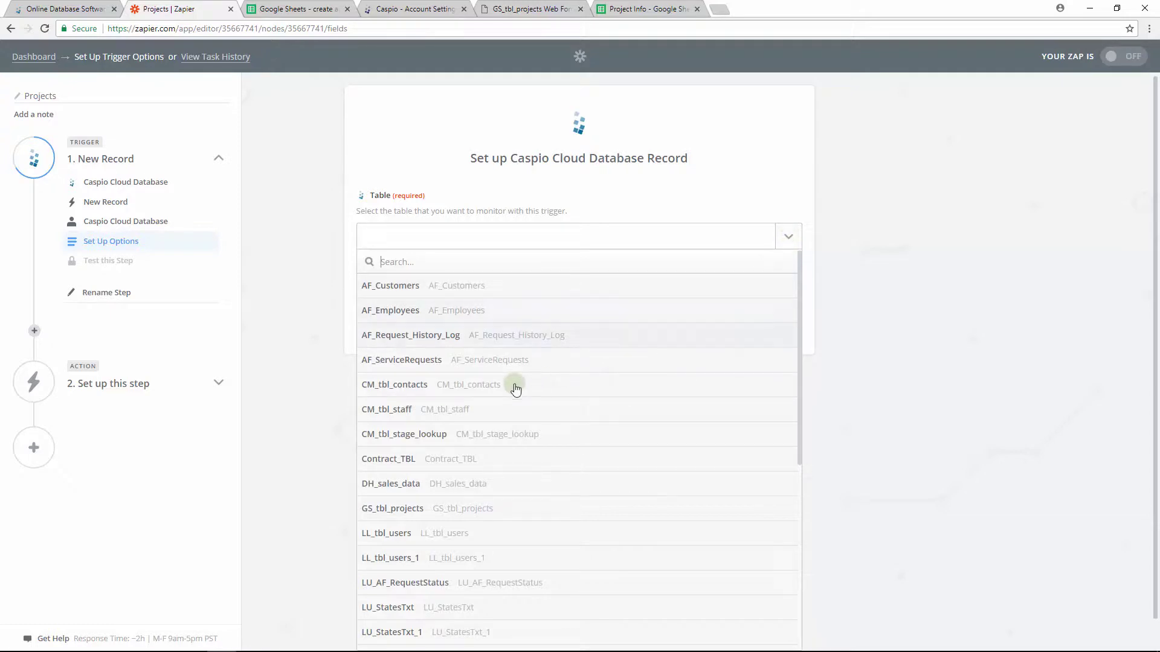
click(391, 508)
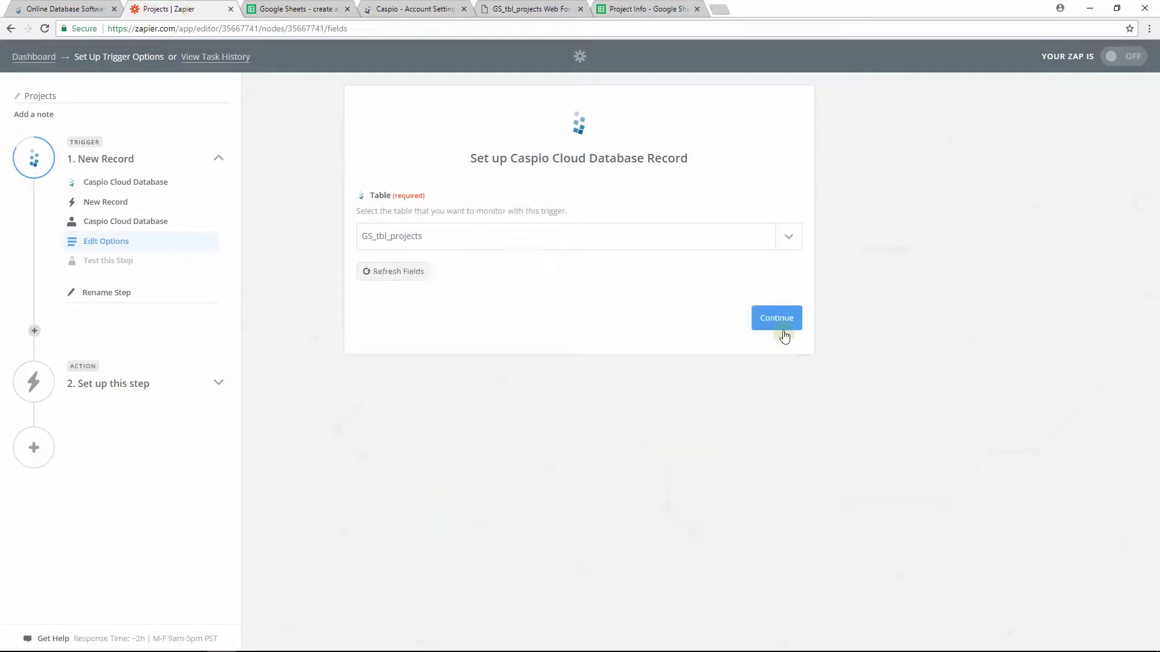
click(779, 320)
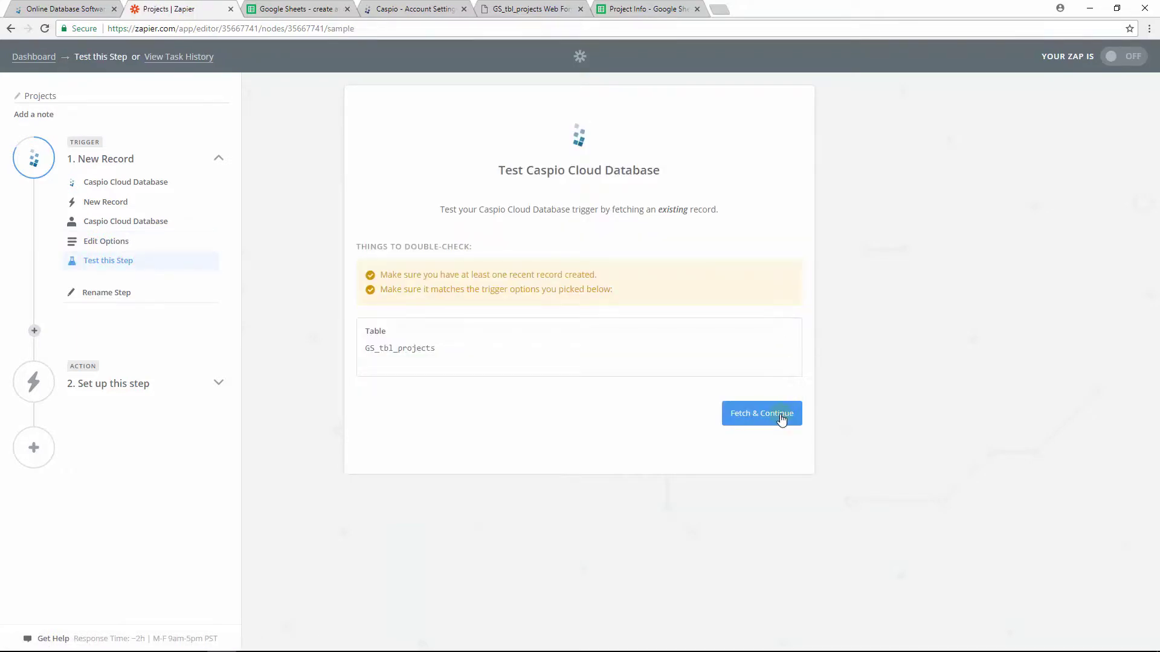
click(779, 414)
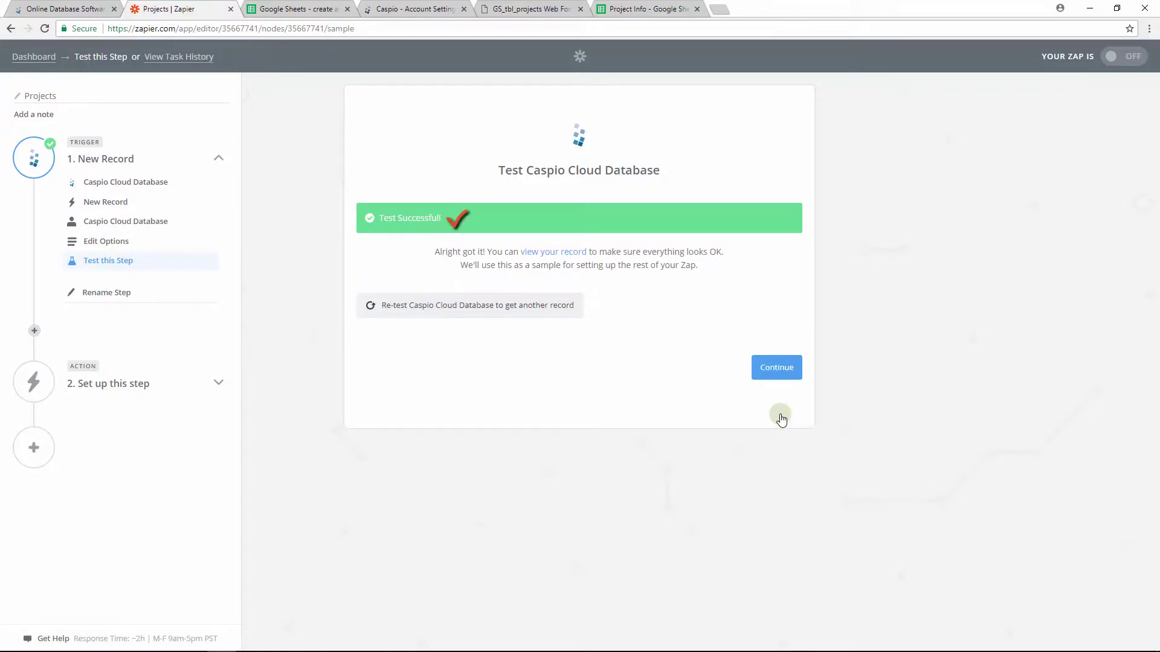
click(779, 370)
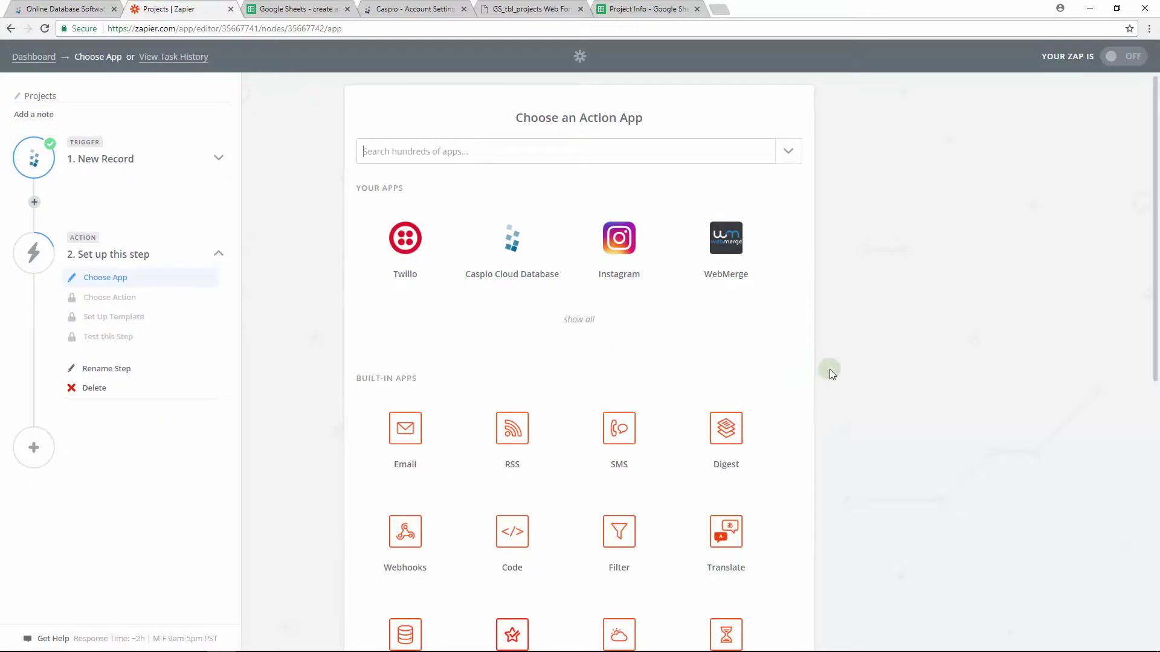
- Set step two to Google Sheets' Create Spreadsheet Row action, found by searching 'goo'
click(648, 146)
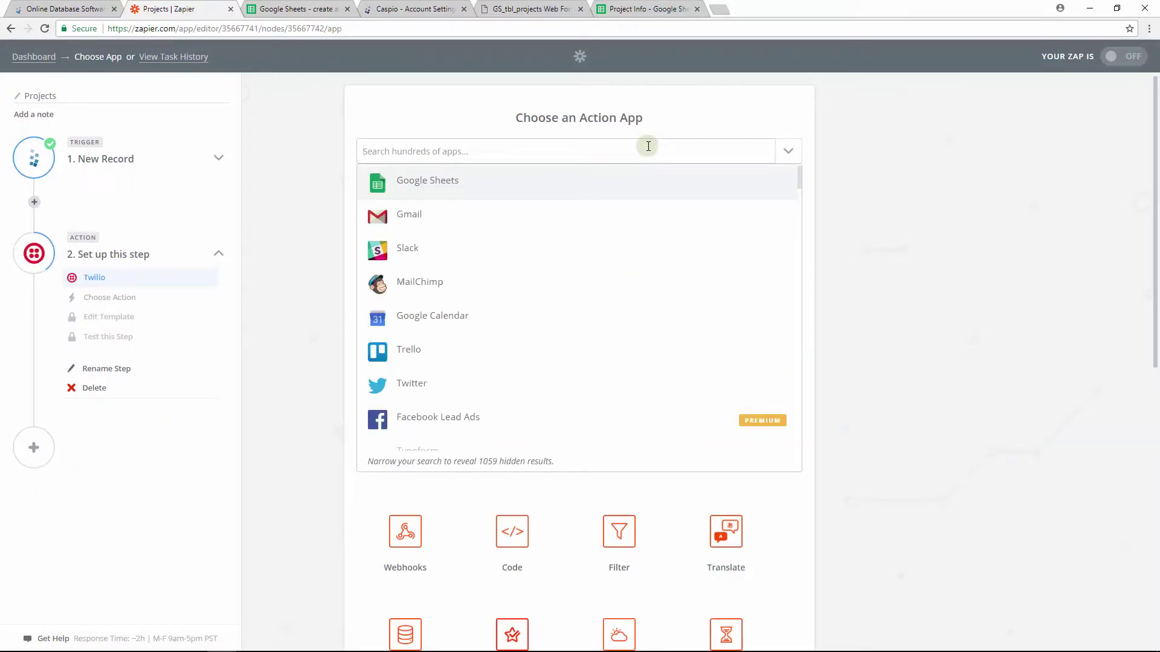
text(goo)
click(552, 182)
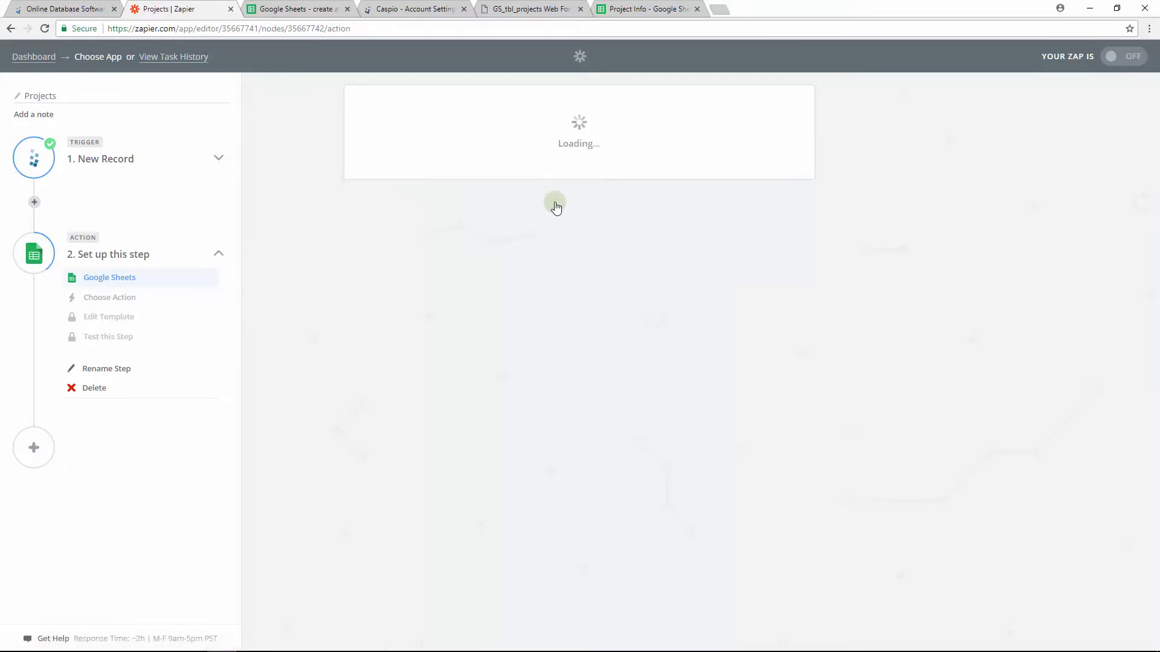
click(416, 276)
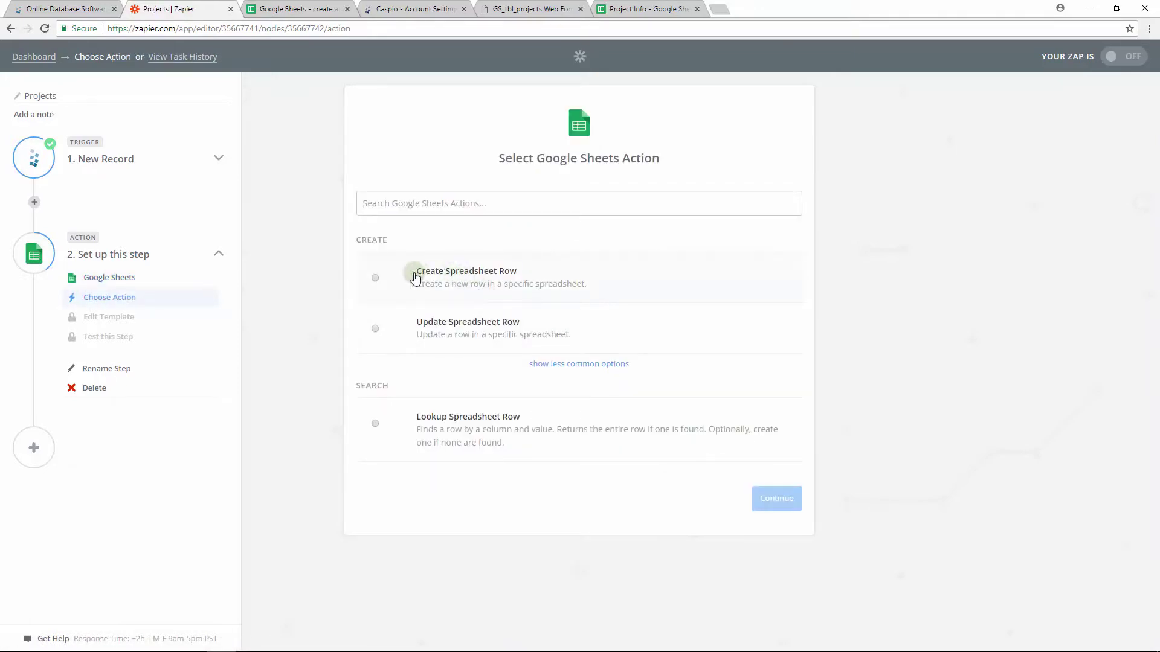
click(772, 509)
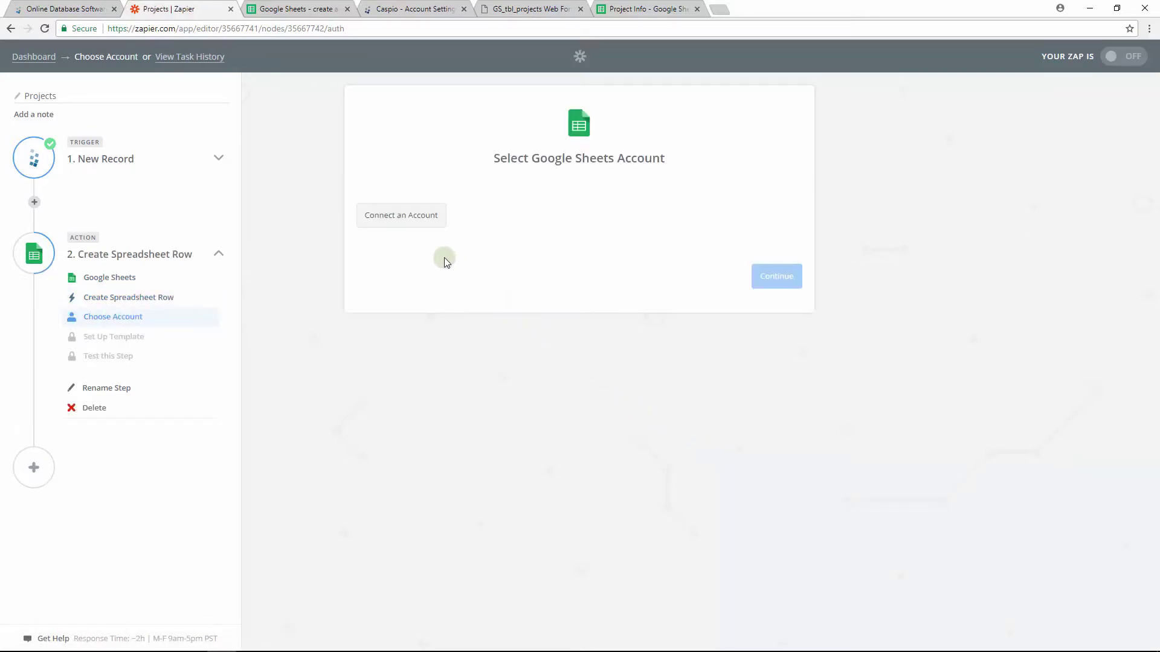
- Sign in with the Google account, allow Zapier access, and save it for the Sheets action
click(403, 223)
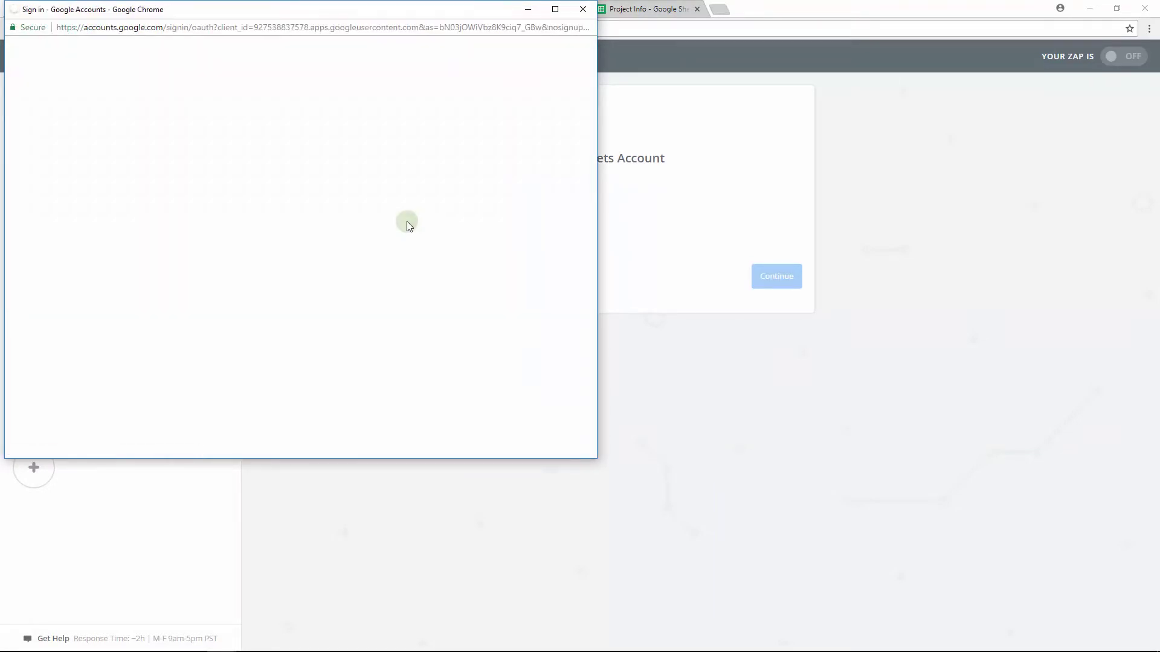
click(407, 221)
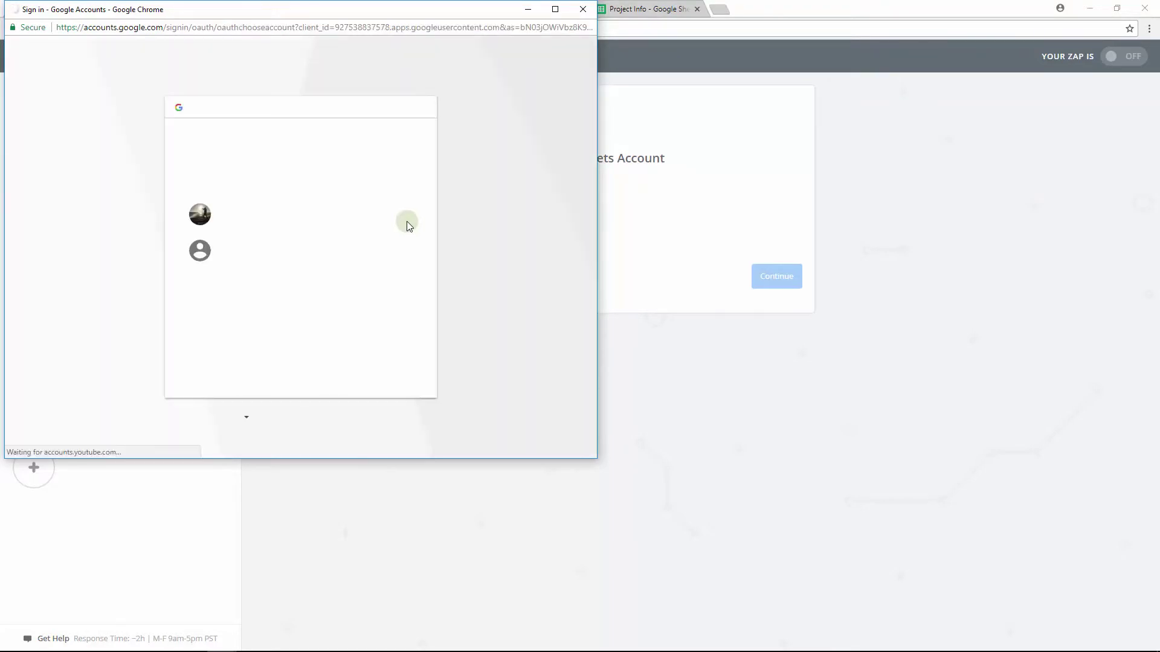
click(380, 380)
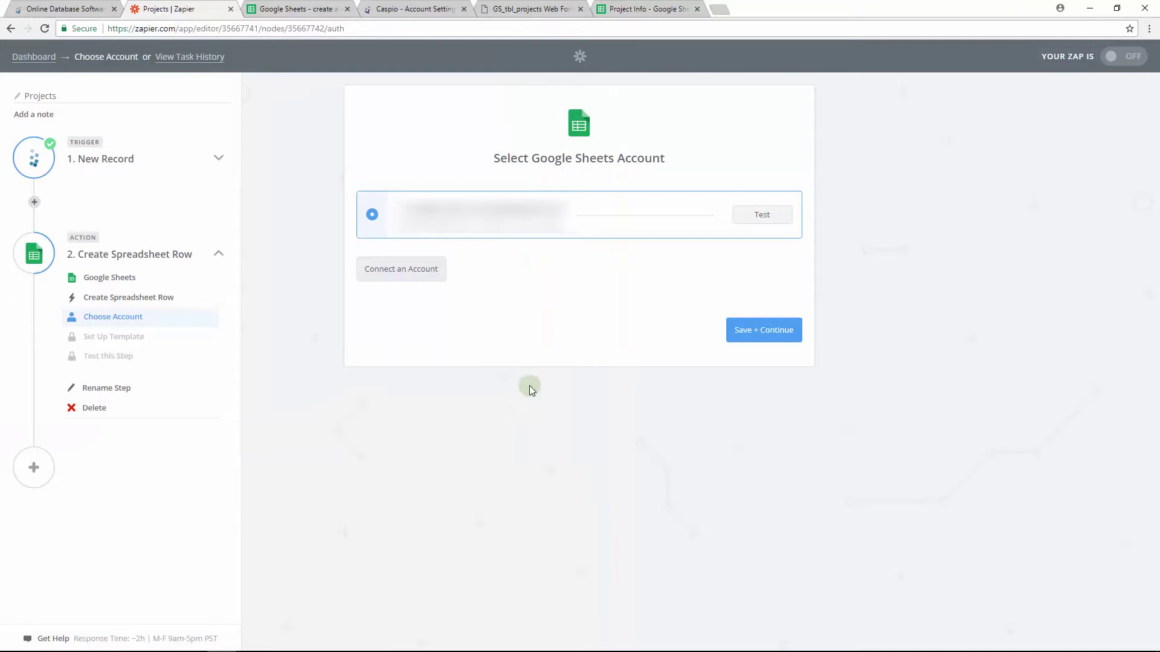
click(765, 339)
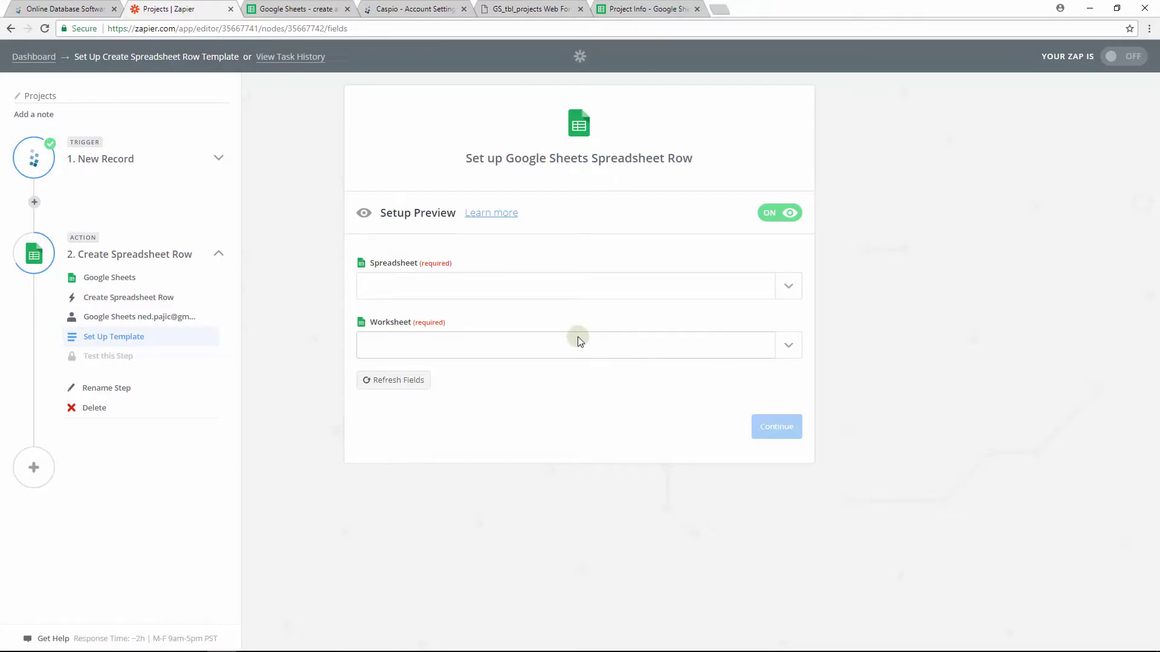
- Target the Project Info spreadsheet's Projects worksheet for new rows
click(459, 287)
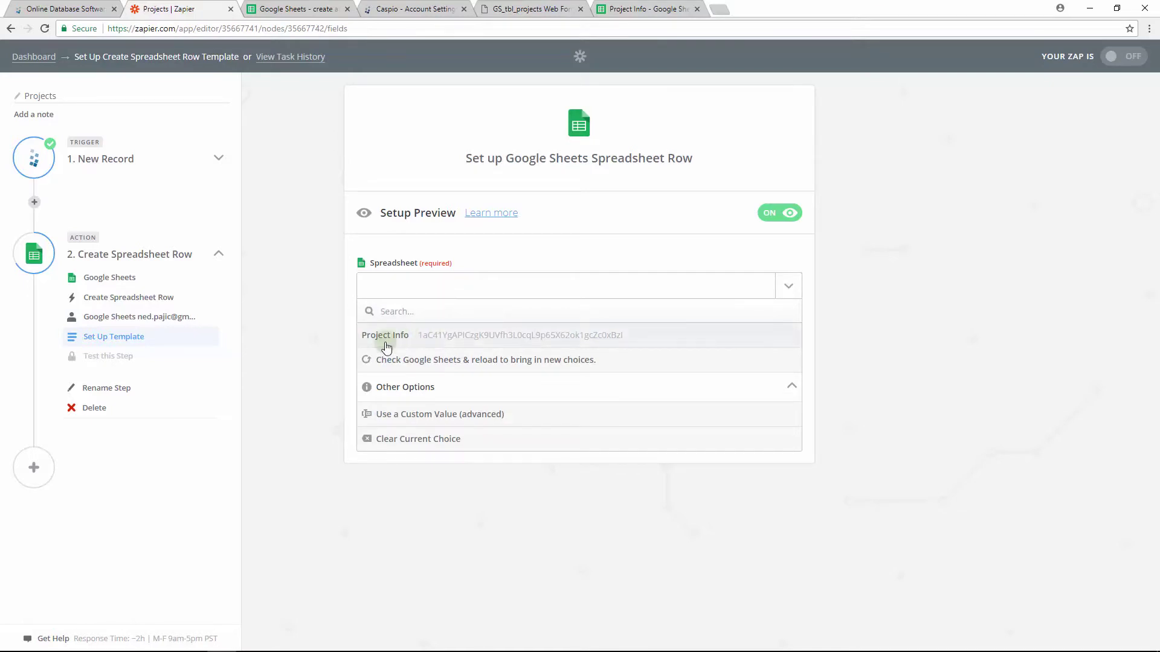
click(385, 335)
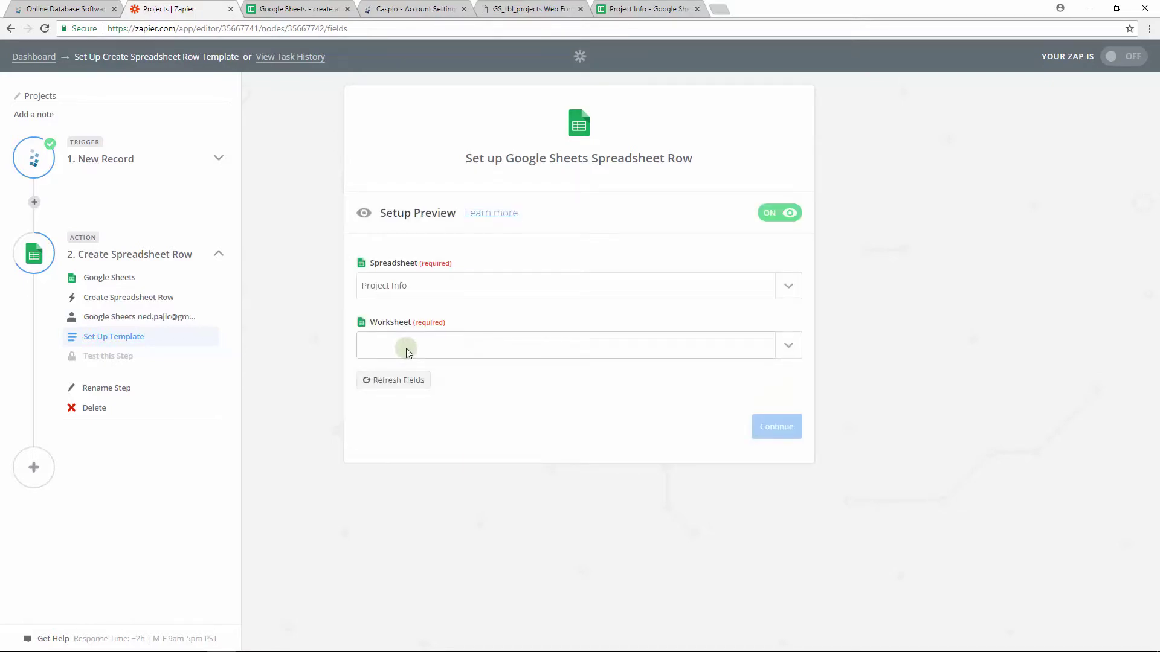
click(406, 349)
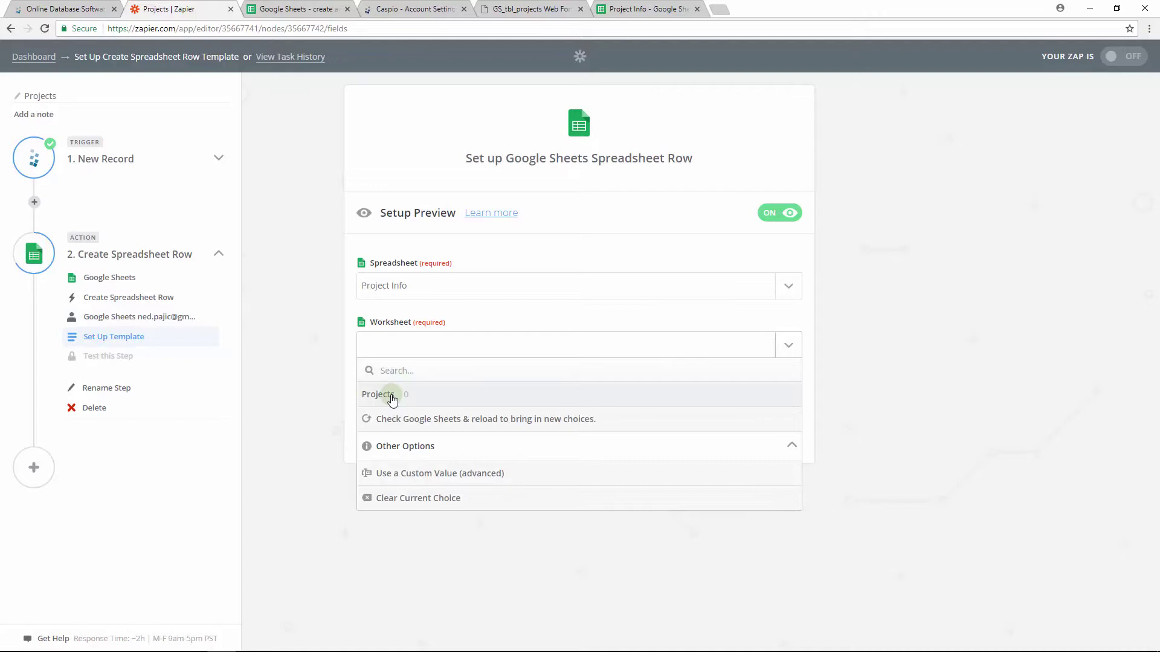
click(387, 395)
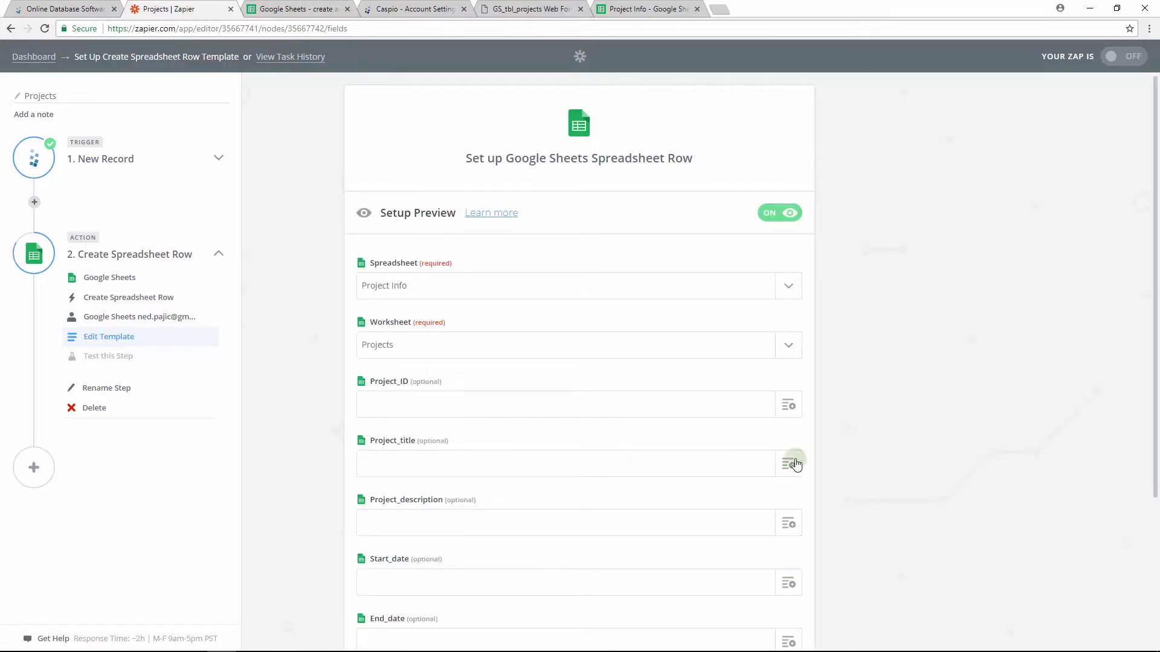
- Map Project_ID, Project_title and the remaining columns to the matching Caspio record fields
click(788, 408)
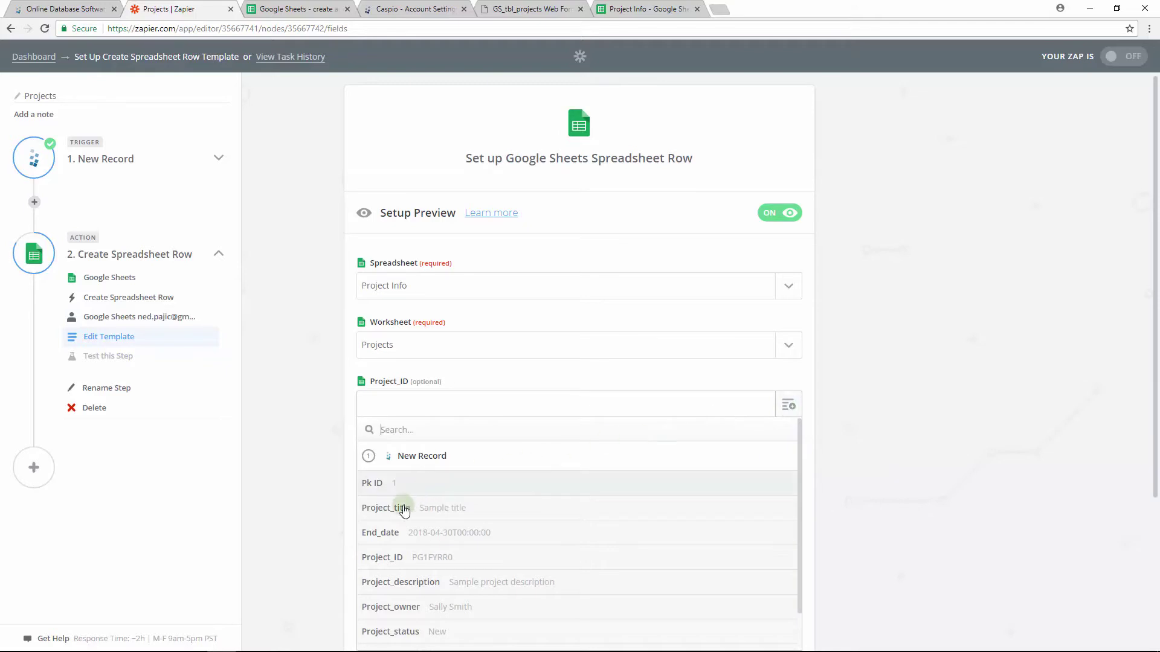
click(386, 565)
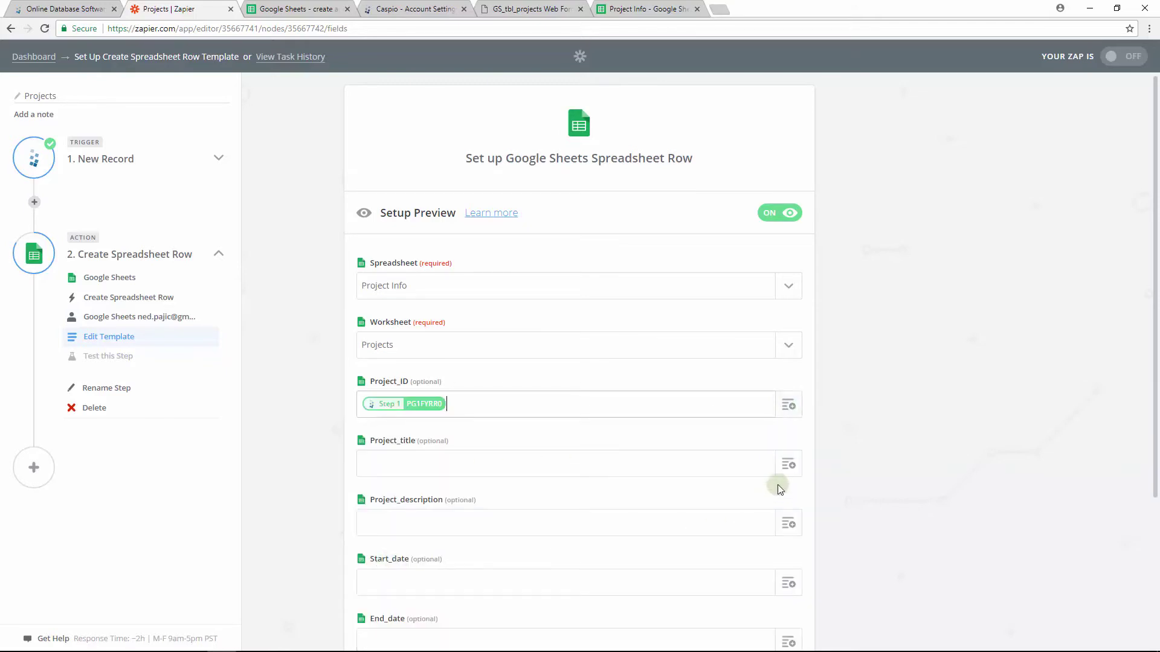
click(789, 470)
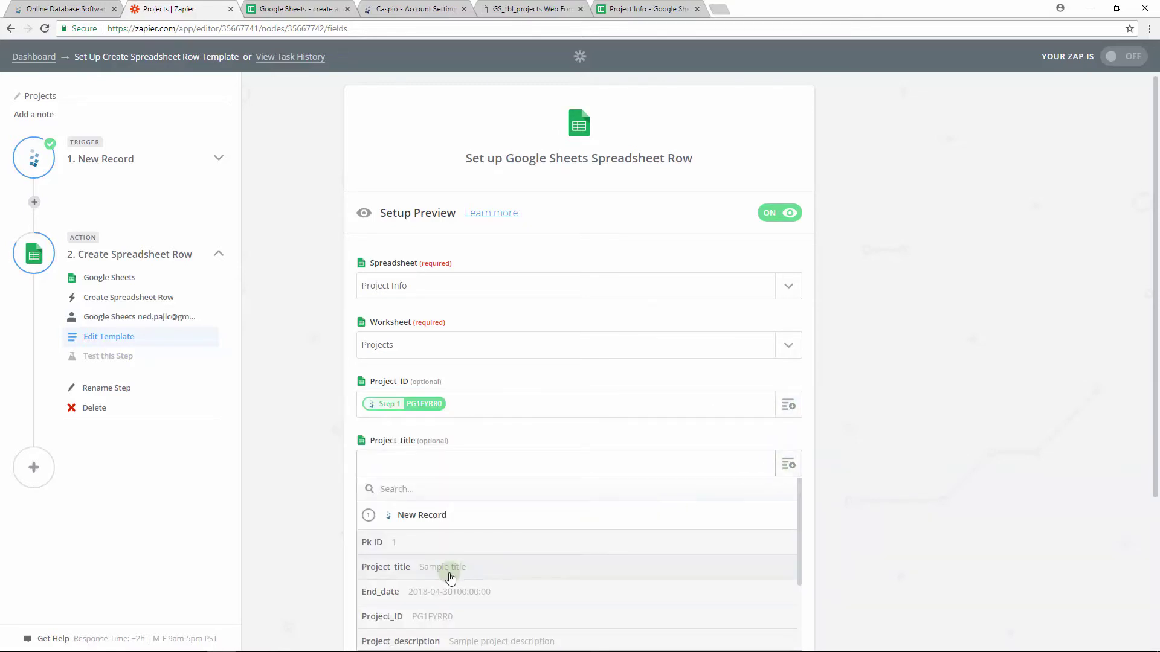
click(517, 571)
scroll(864, 510, down, 3)
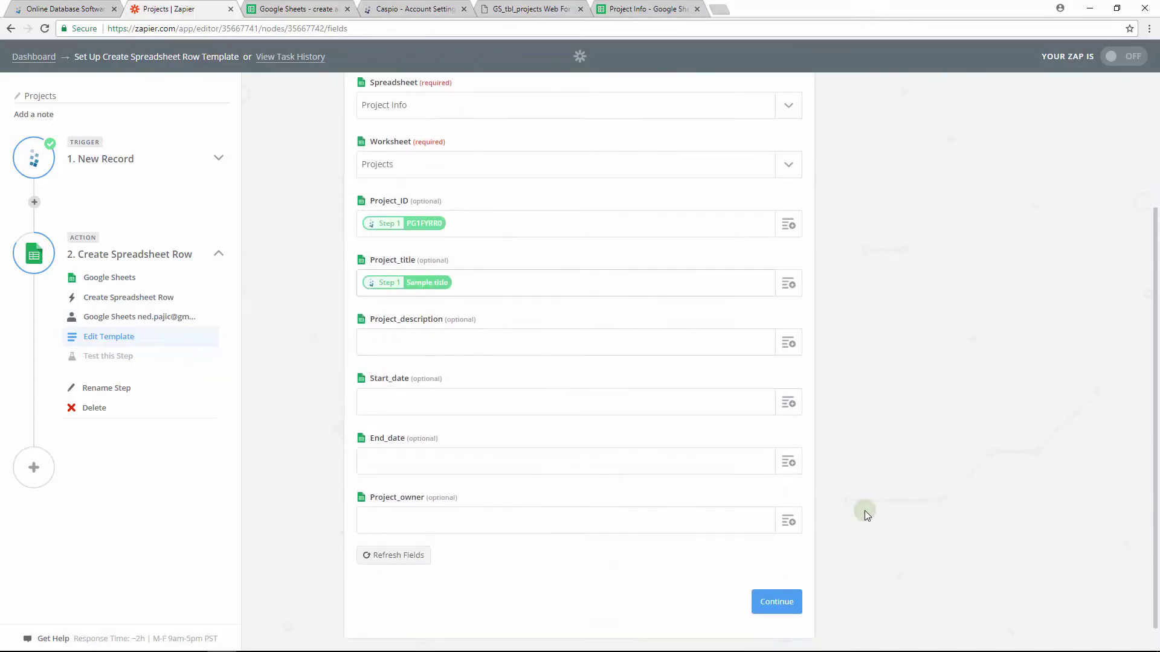
scroll(857, 473, down, 1)
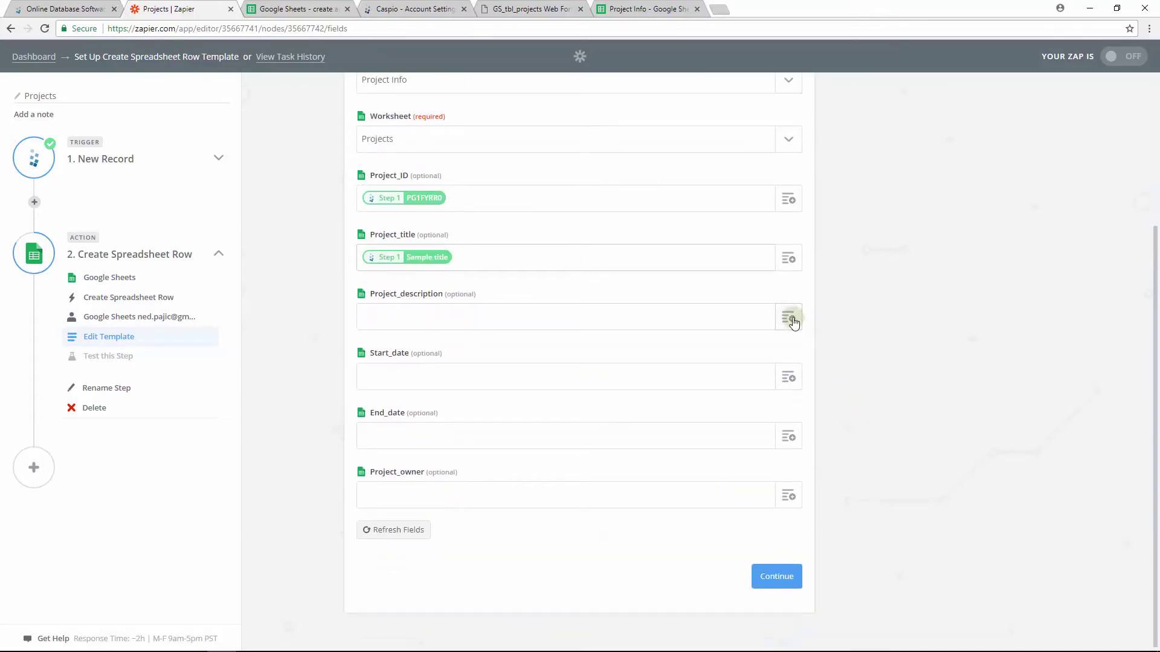
click(788, 318)
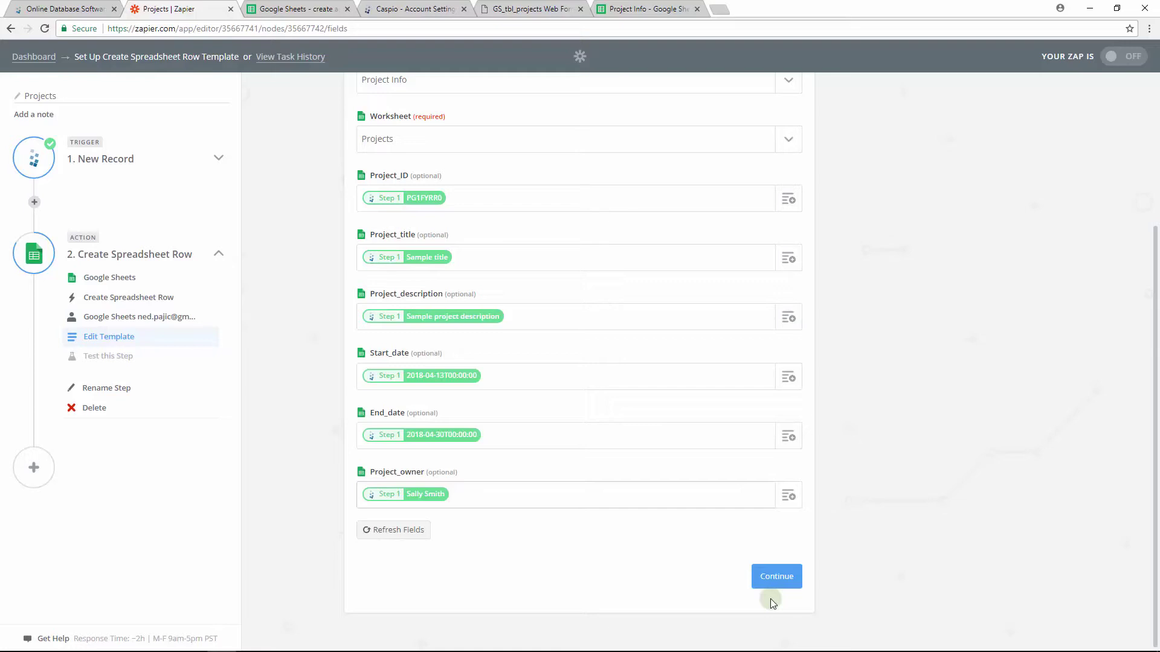
- Skip the test row and finish the Google Sheets action step
click(774, 578)
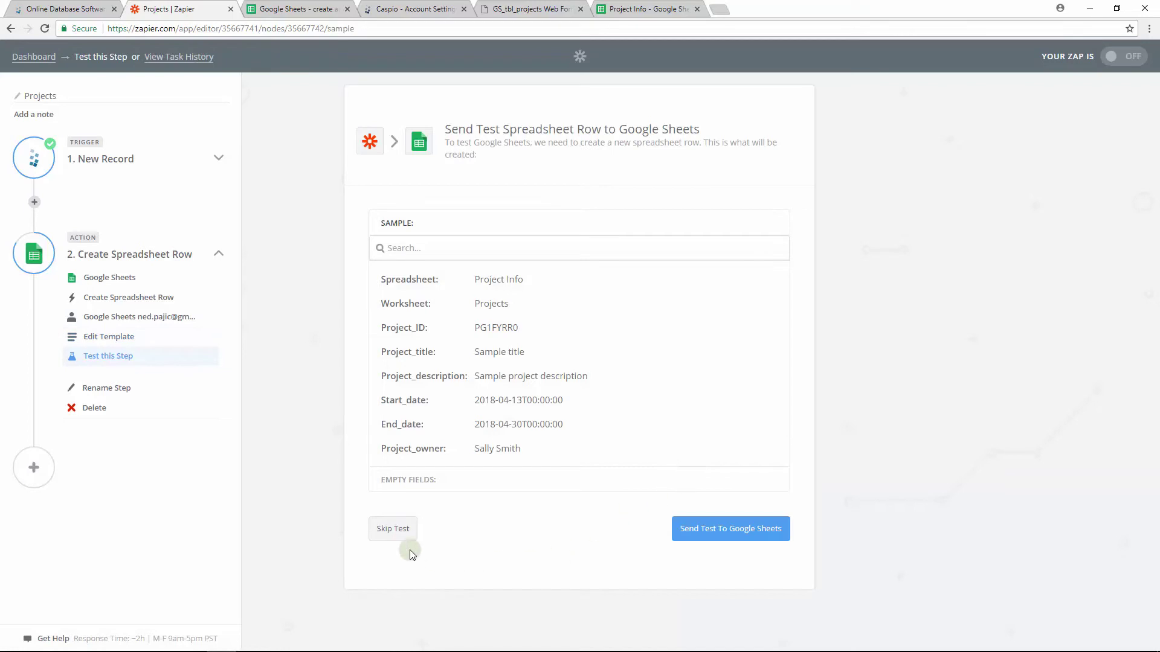
click(394, 529)
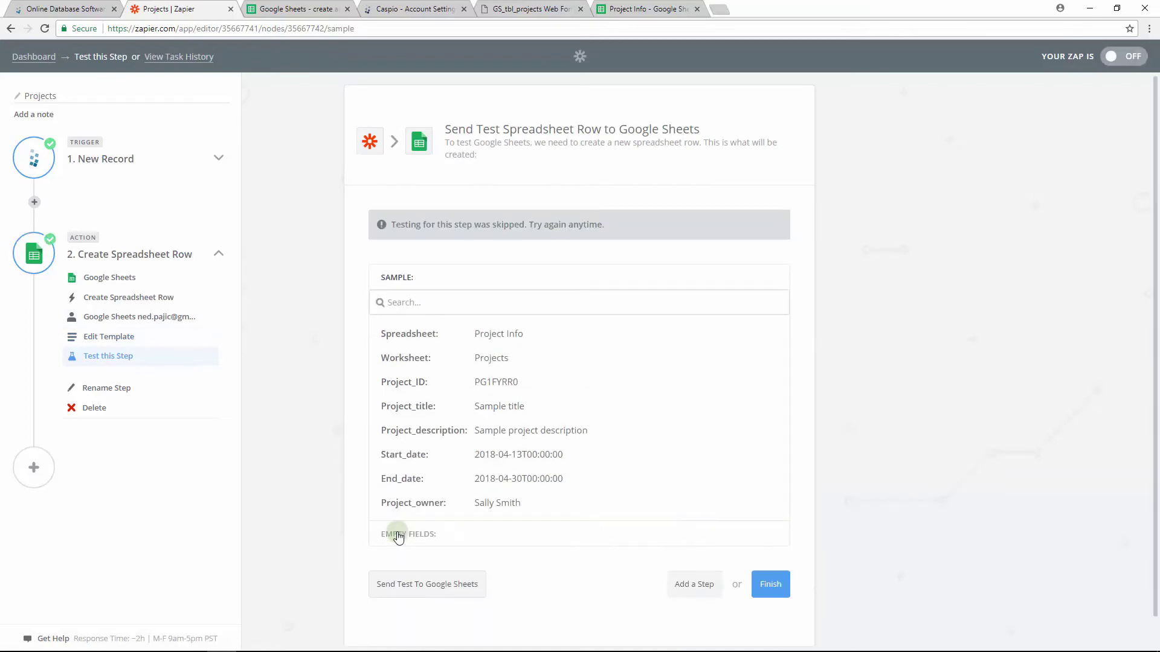
click(768, 583)
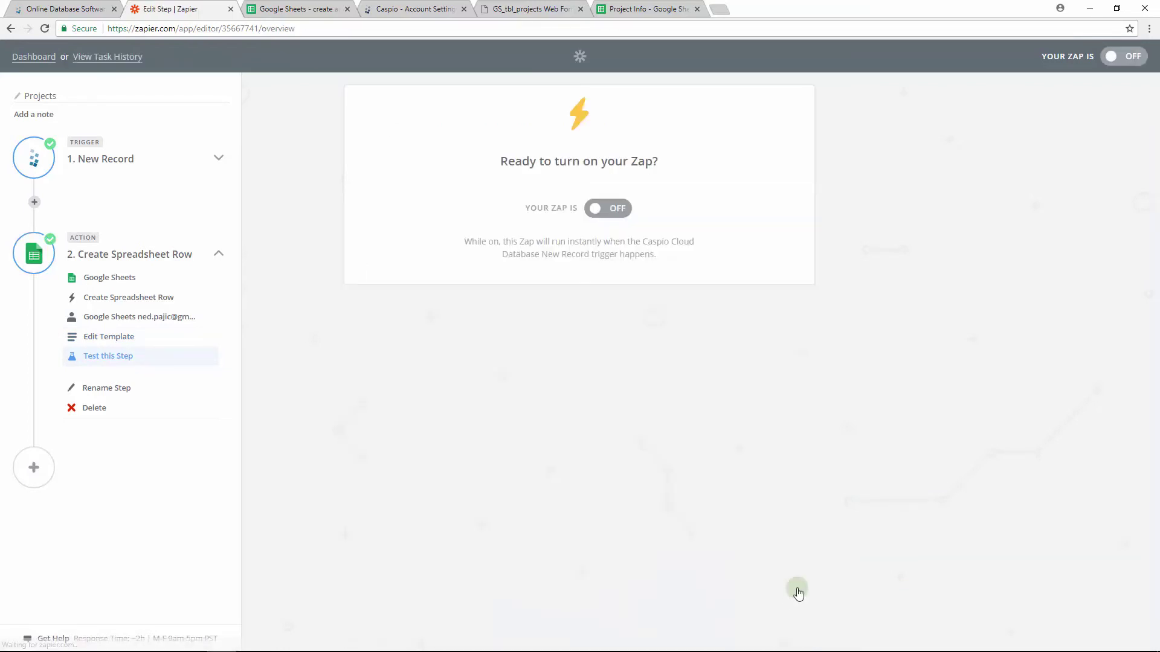
- Switch the Caspio-to-Google Sheets Zap to ON so Zapier confirms it is working
click(627, 211)
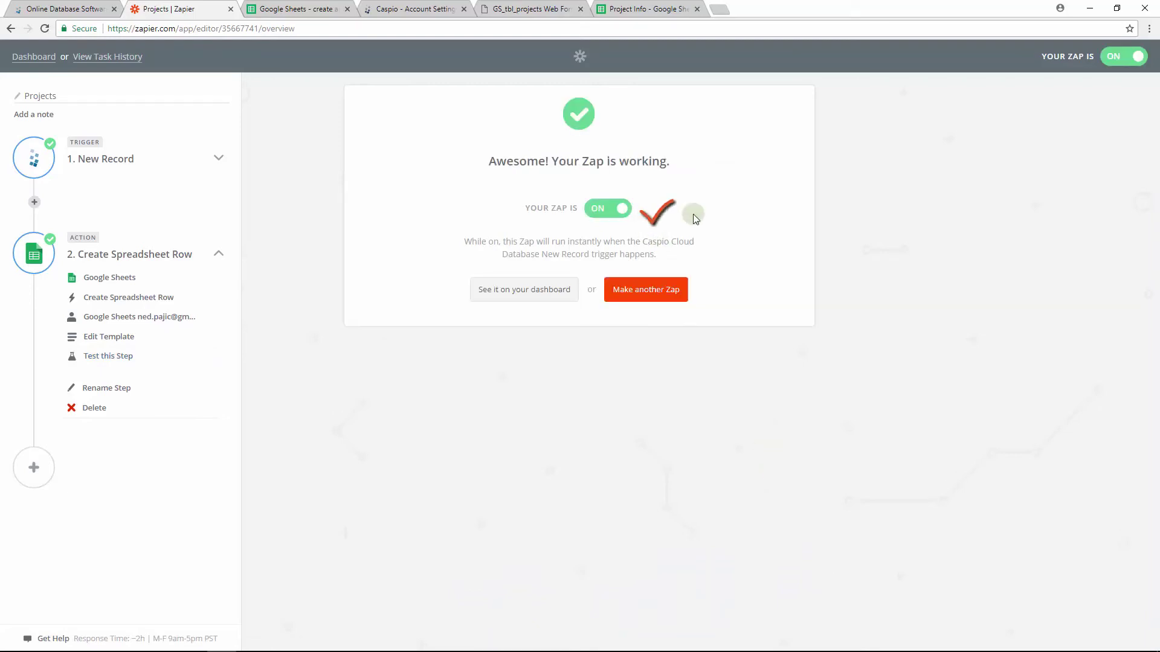